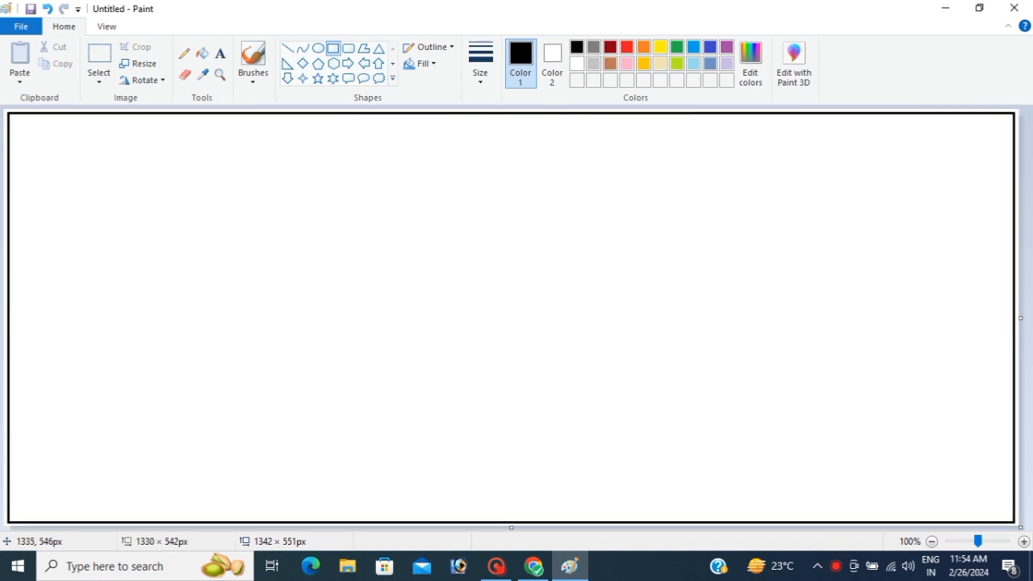
Step: Draw a tall, narrow black rectangle about 8 × 373 px as the flagpole in the left part of the framed canvas
left_click(1024, 363)
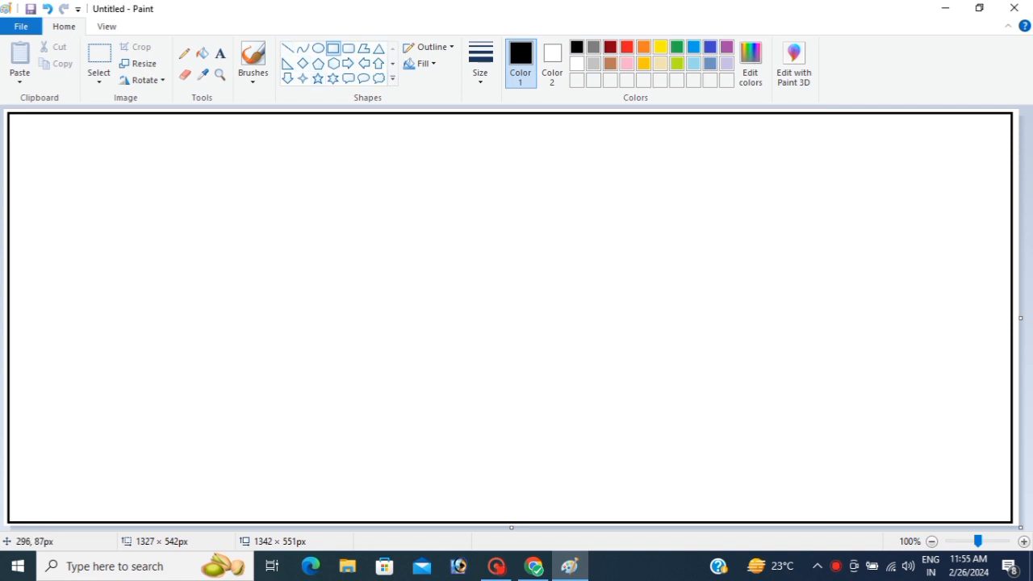
mouse_move(228, 175)
left_mouse_down()
mouse_move(246, 425)
mouse_move(234, 476)
mouse_move(234, 457)
left_mouse_up()
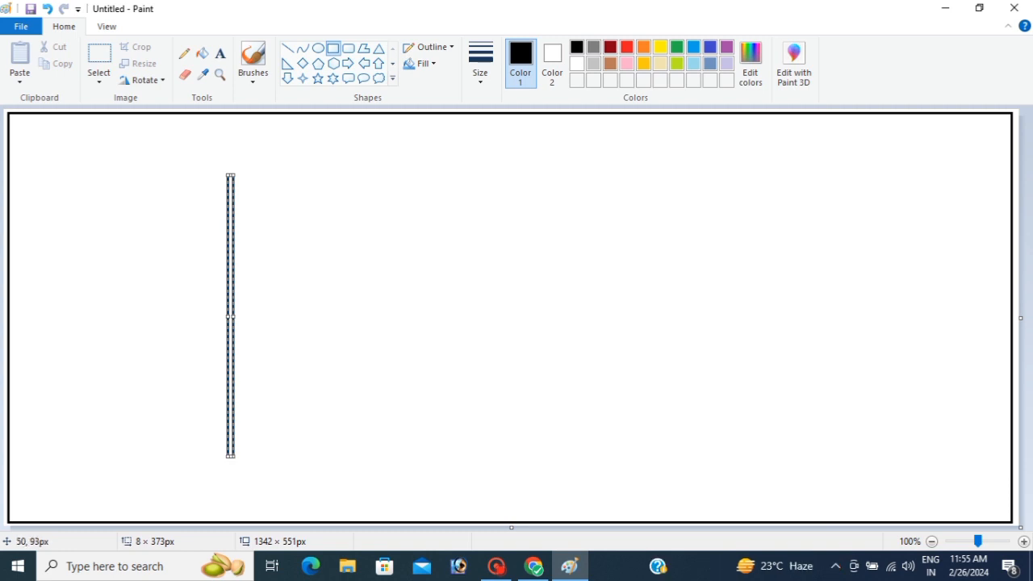
left_click(308, 246)
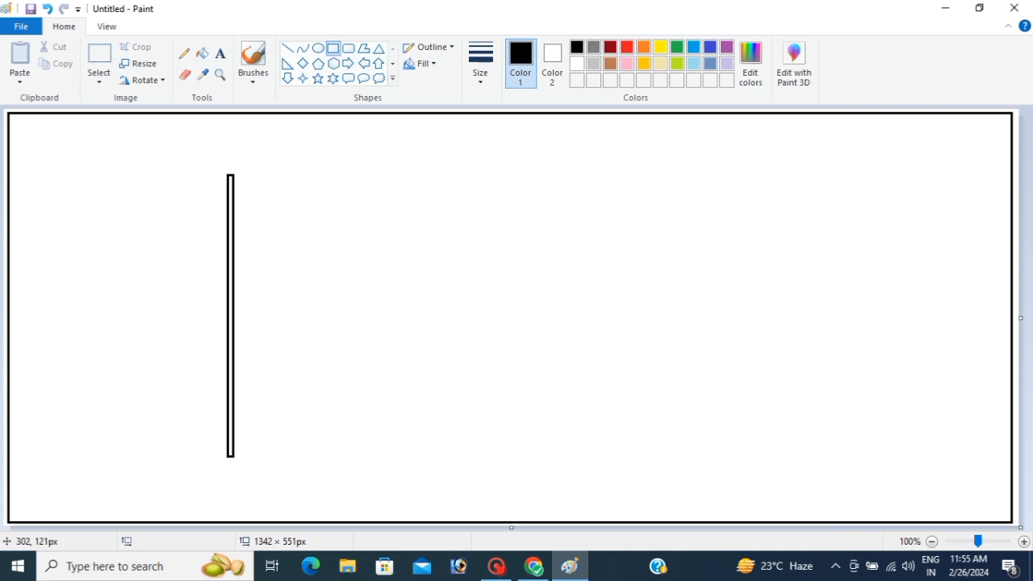
Step: Draw the flag's top stripe as a rectangle about 163 × 37 px beside the upper pole, and a matching middle stripe directly below it
left_click_drag(233, 200, 256, 216)
left_click(48, 9)
left_click_drag(233, 202, 355, 232)
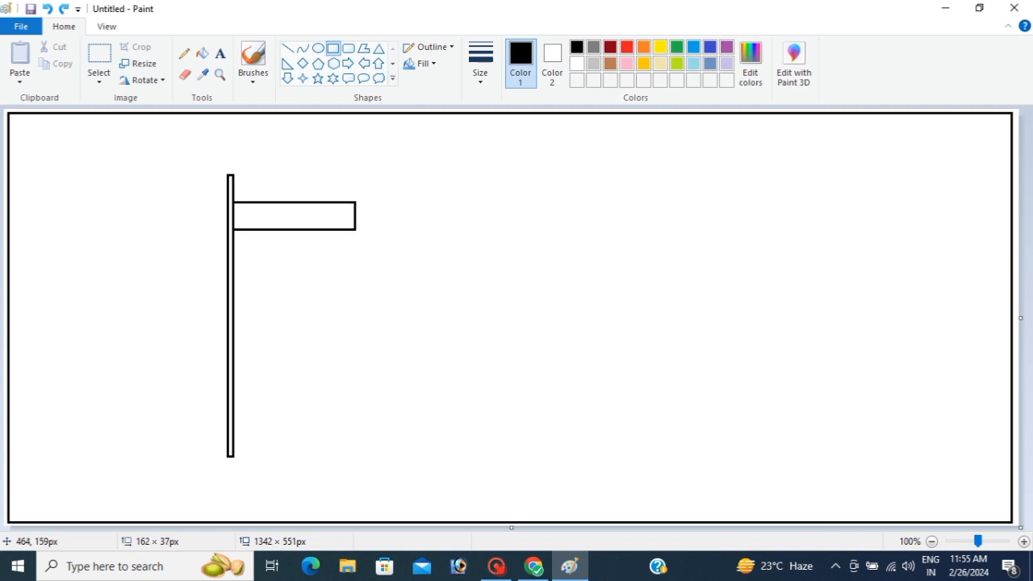
left_click_drag(355, 232, 357, 232)
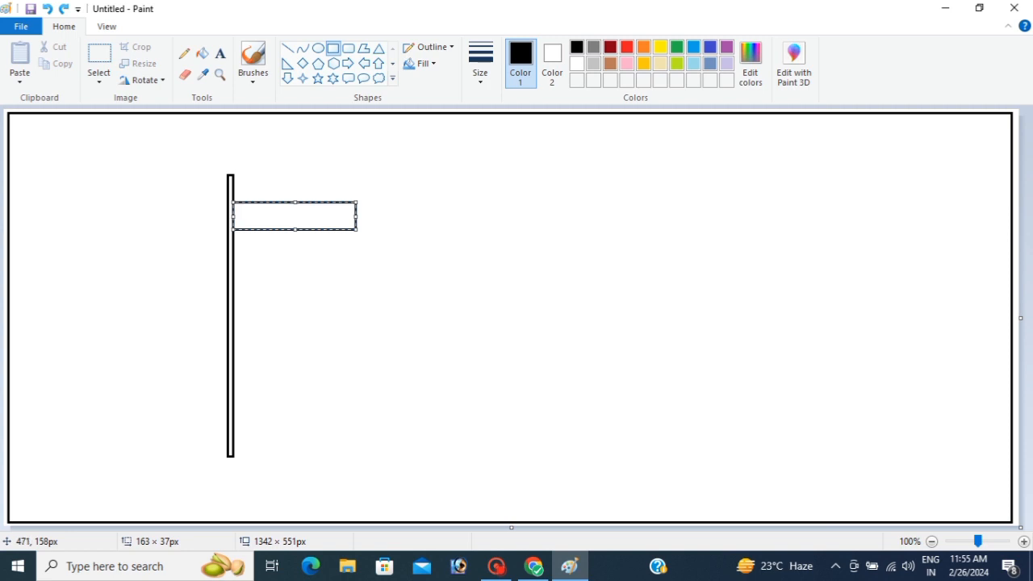
left_click(552, 265)
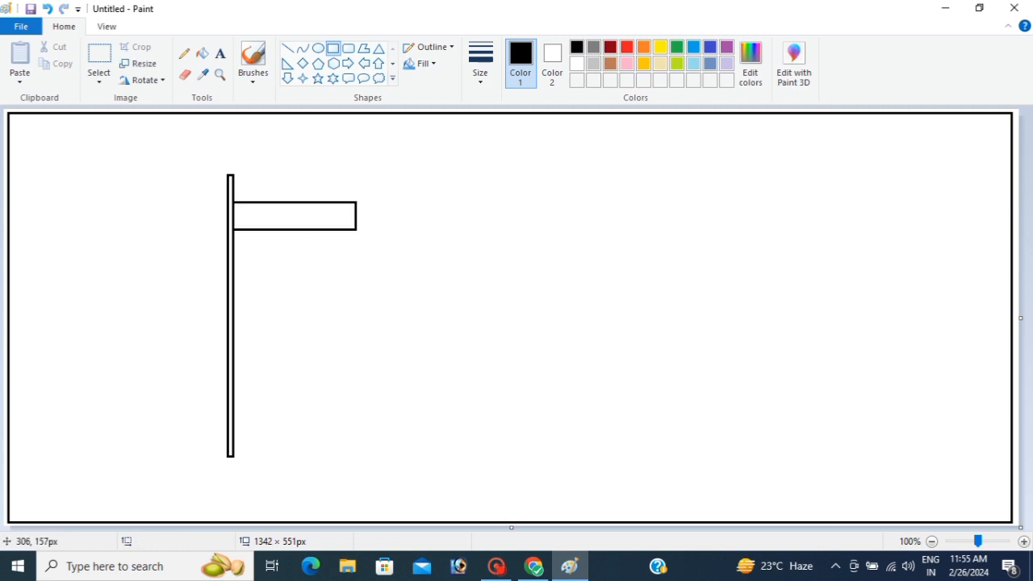
left_click_drag(235, 232, 356, 258)
left_click(402, 264)
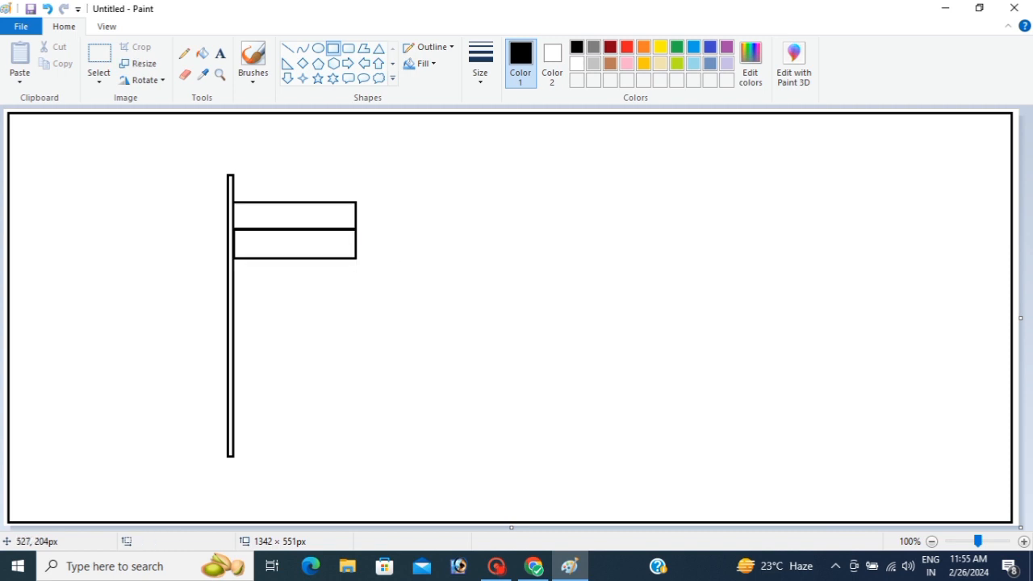
left_click_drag(233, 259, 356, 293)
left_click(473, 302)
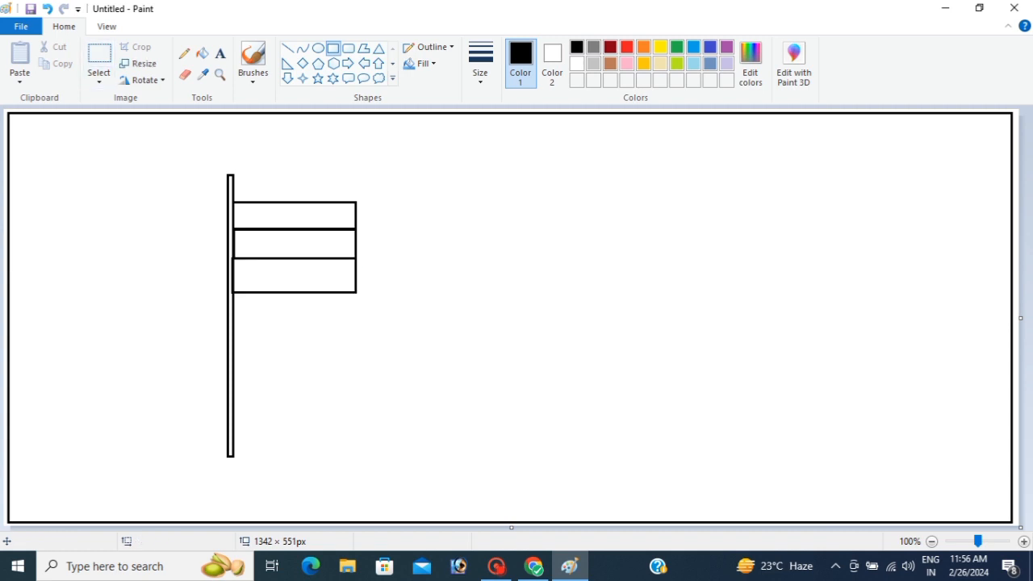
left_click(46, 9)
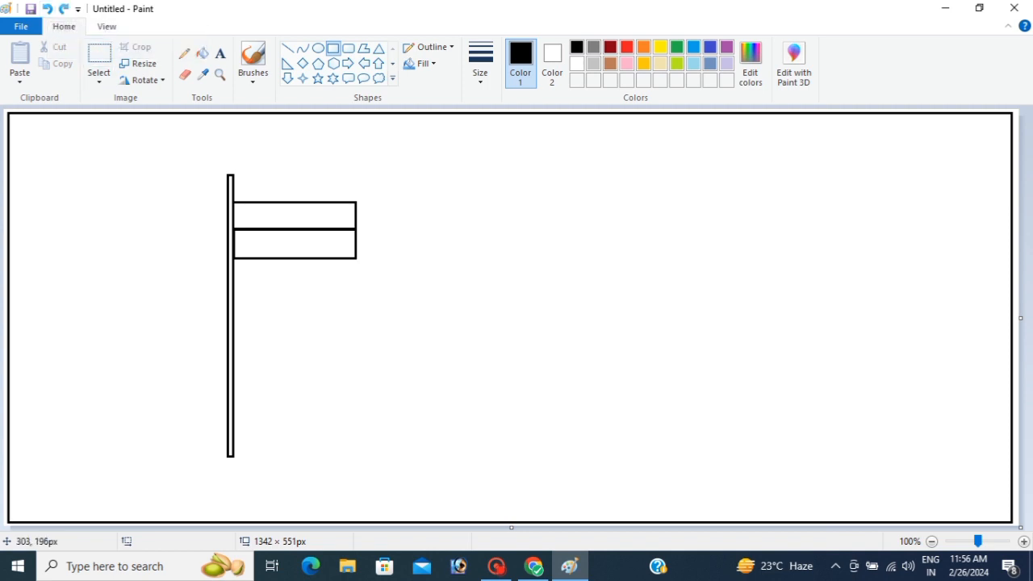
Step: Draw the flag's bottom stripe as a rectangle about 163 × 42 px directly below the middle stripe
left_click_drag(234, 258, 357, 288)
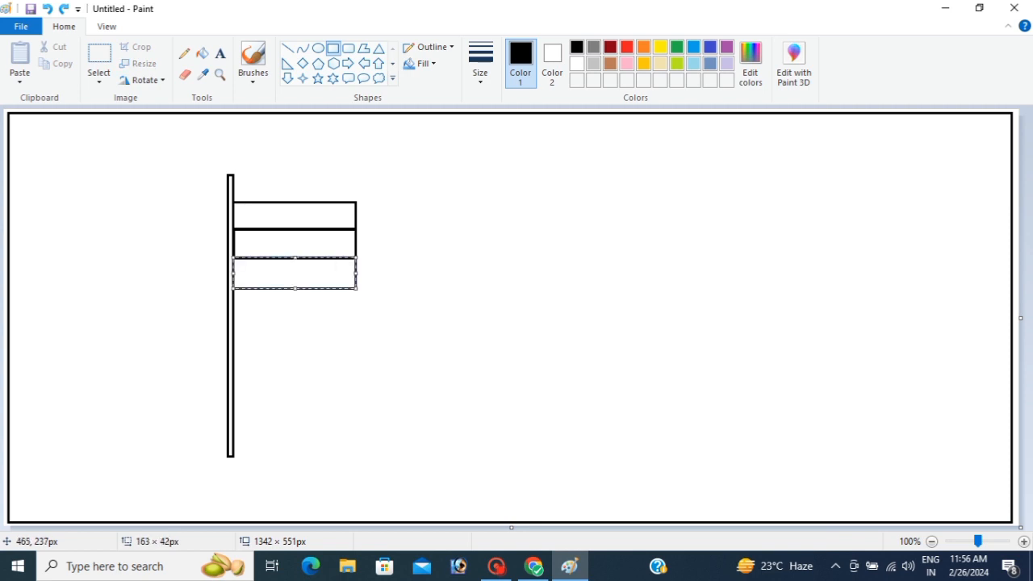
left_click(441, 287)
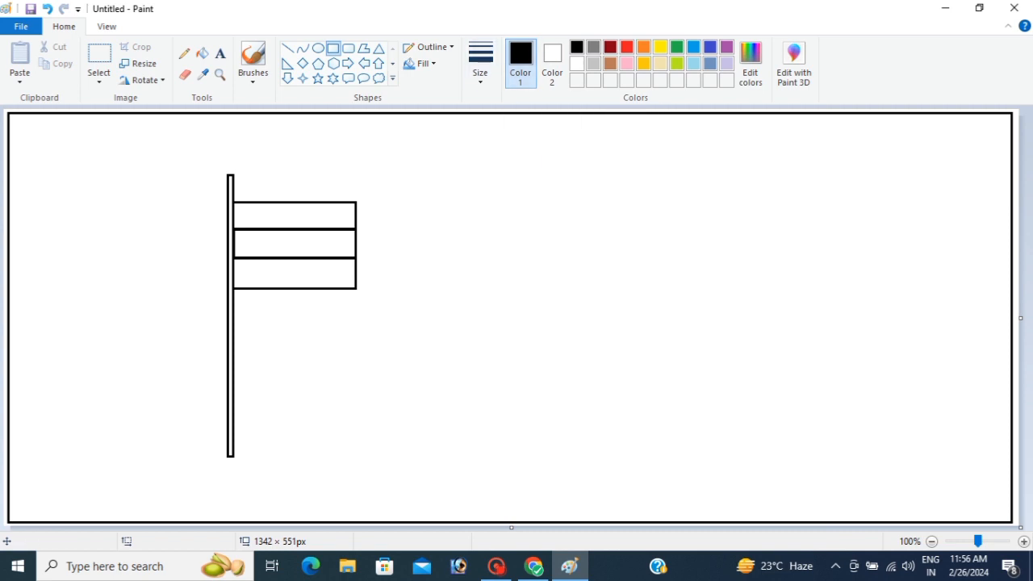
Step: Draw an indigo circle about 40 × 39 px in the flag's middle stripe and nudge it right to the stripe's centre
left_click(709, 47)
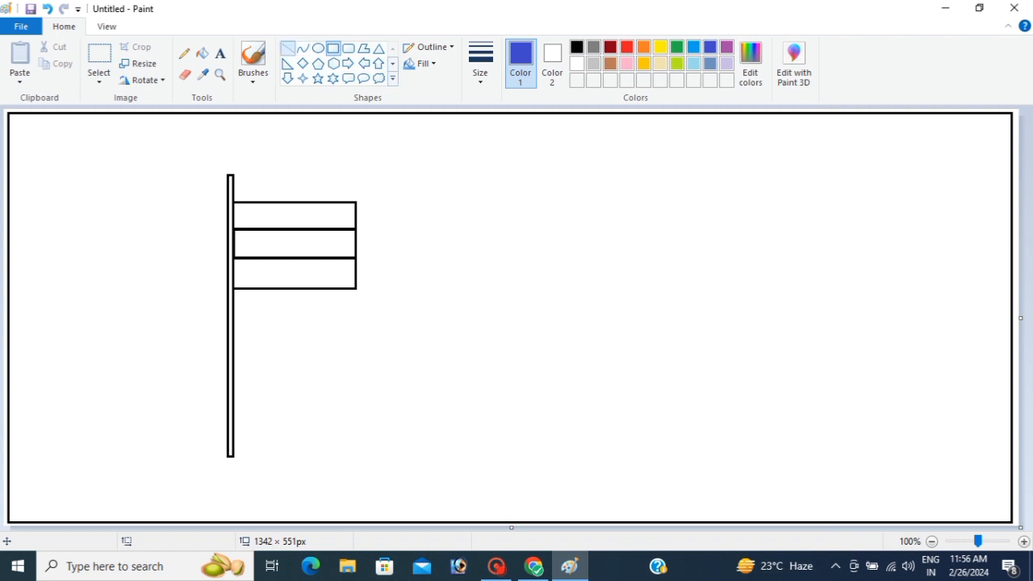
left_click(287, 48)
left_click(318, 48)
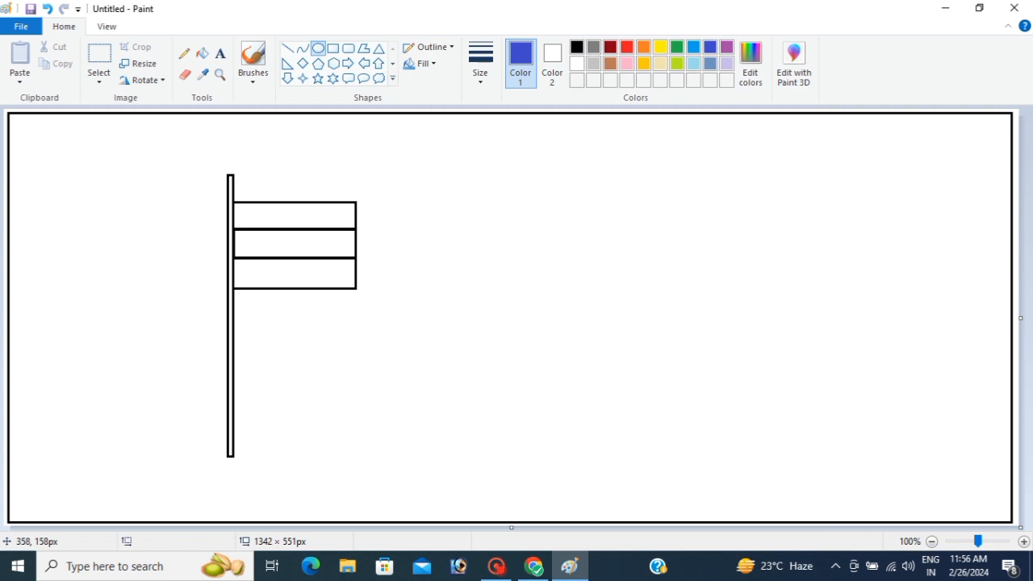
left_click_drag(273, 229, 309, 258)
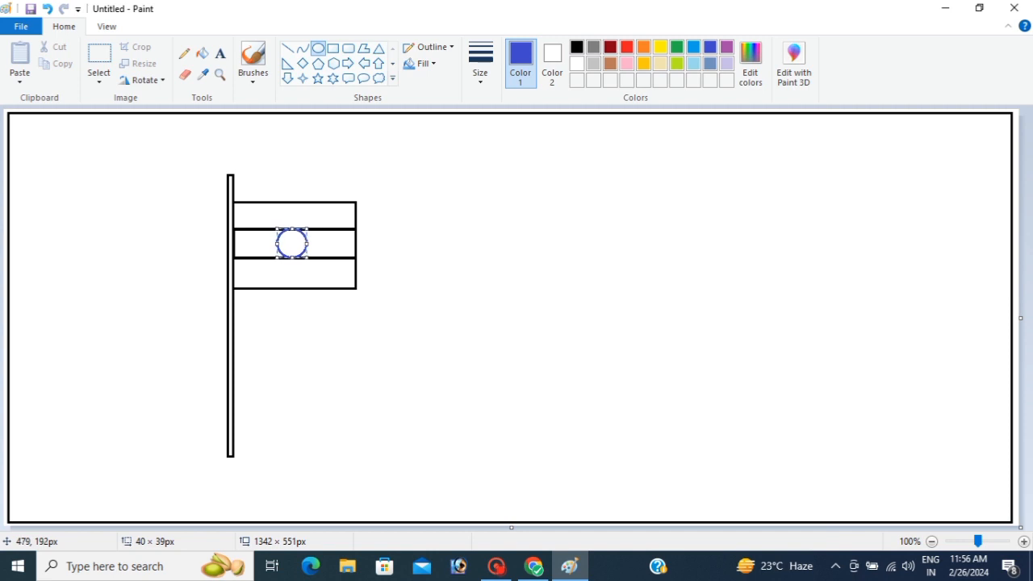
key("Right")
key("Right")
key("Right")
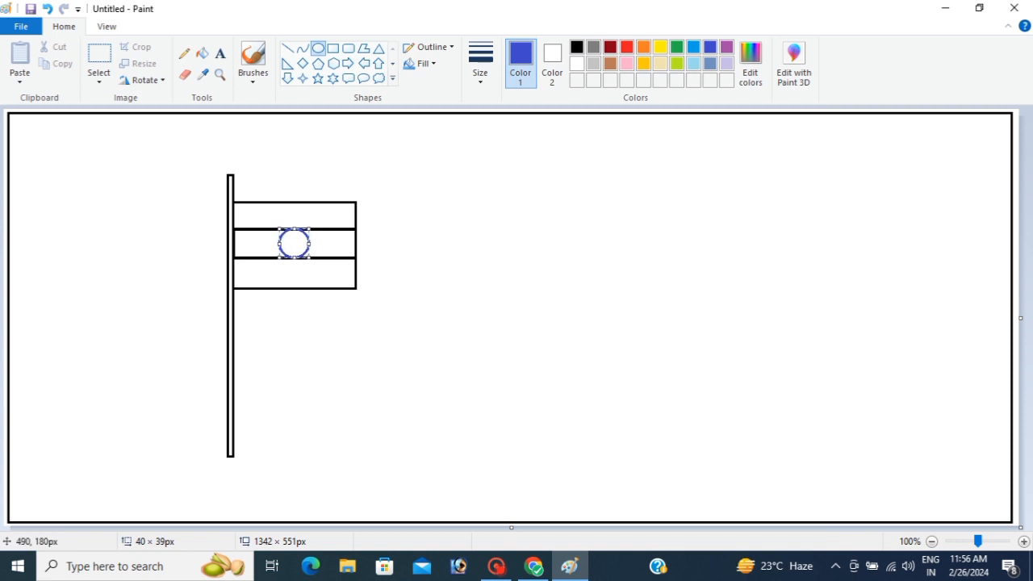
left_click(404, 259)
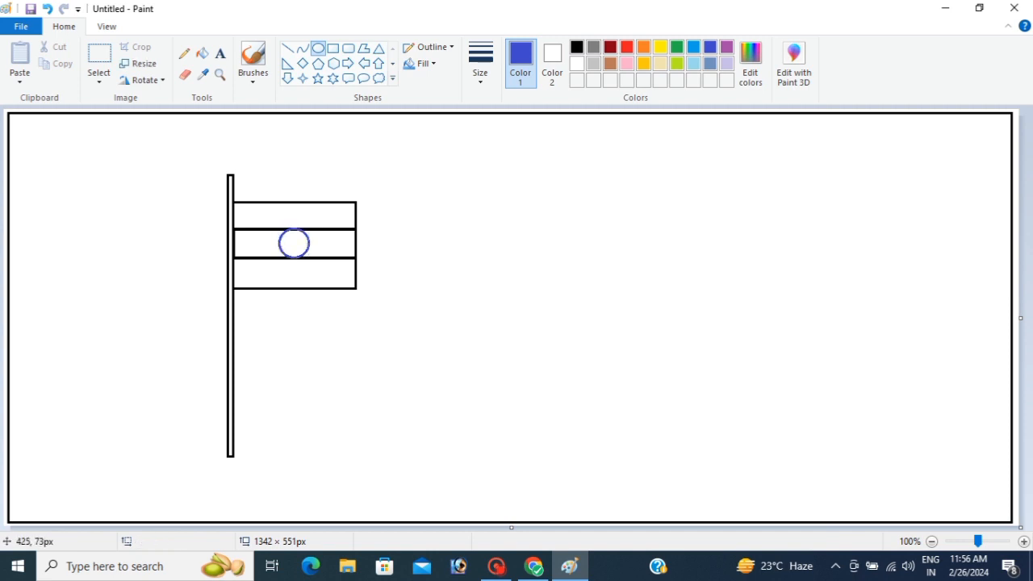
Step: Draw one vertical and one horizontal indigo line through the circle's centre as the wheel's first spokes
left_click(287, 48)
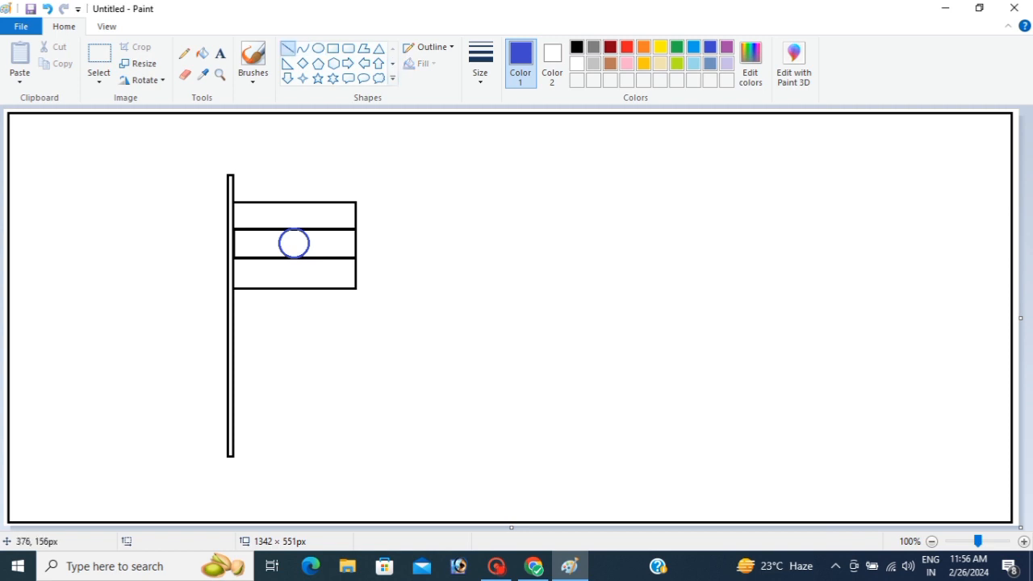
left_click_drag(295, 231, 295, 259)
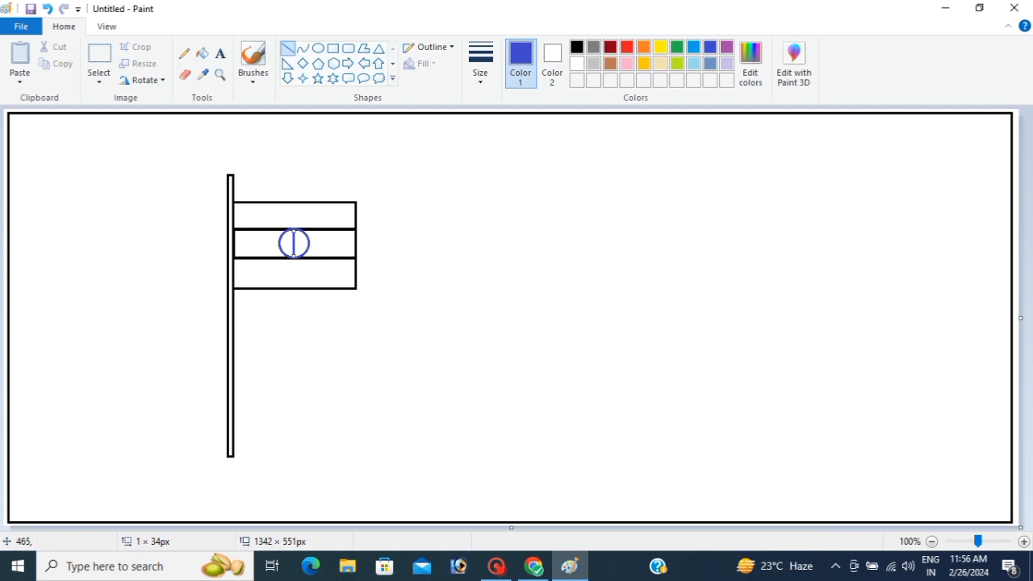
left_click(339, 259)
left_click(279, 241)
left_click_drag(279, 243, 309, 242)
left_click(411, 268)
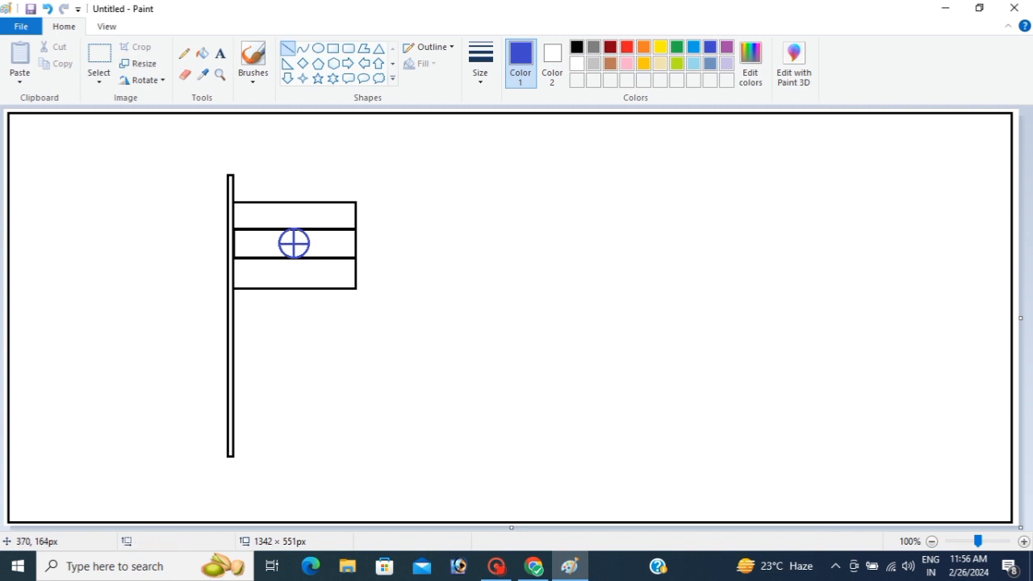
Step: Add diagonal spokes inside the wheel and undo the stray mark drawn beside the flag
mouse_move(284, 239)
left_mouse_down()
mouse_move(307, 256)
mouse_move(305, 241)
mouse_move(286, 250)
left_mouse_up()
left_click(323, 248)
left_click(388, 251)
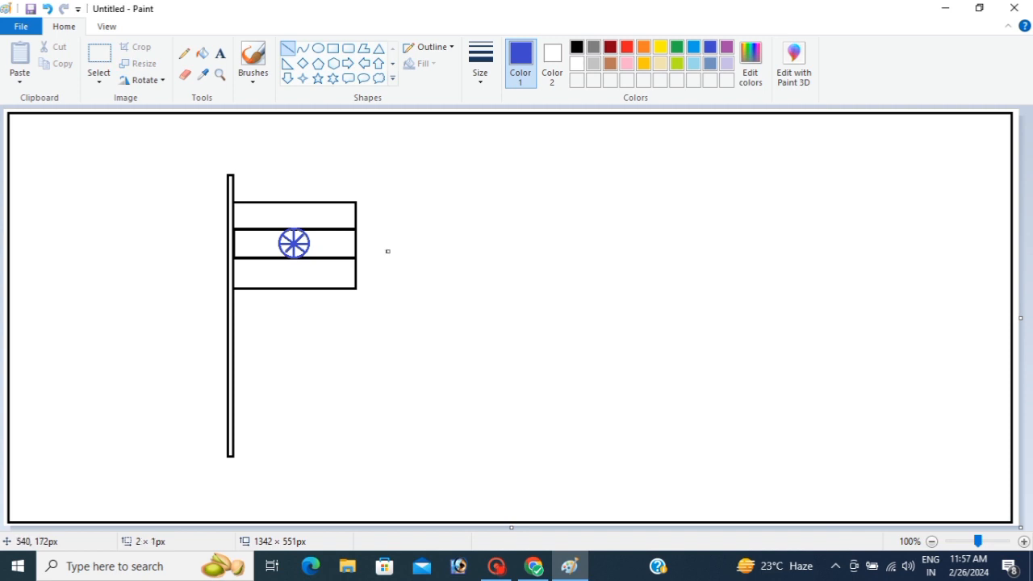
left_click(48, 9)
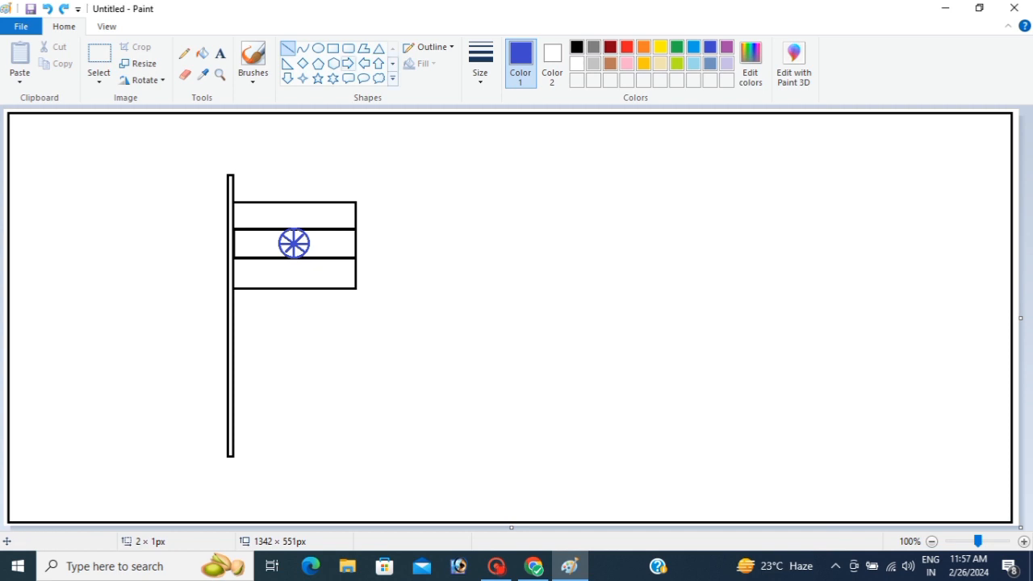
Step: Draw a small black triangle about 14 × 20 px above the flagpole and nudge it down onto the pole's top end
left_click(379, 48)
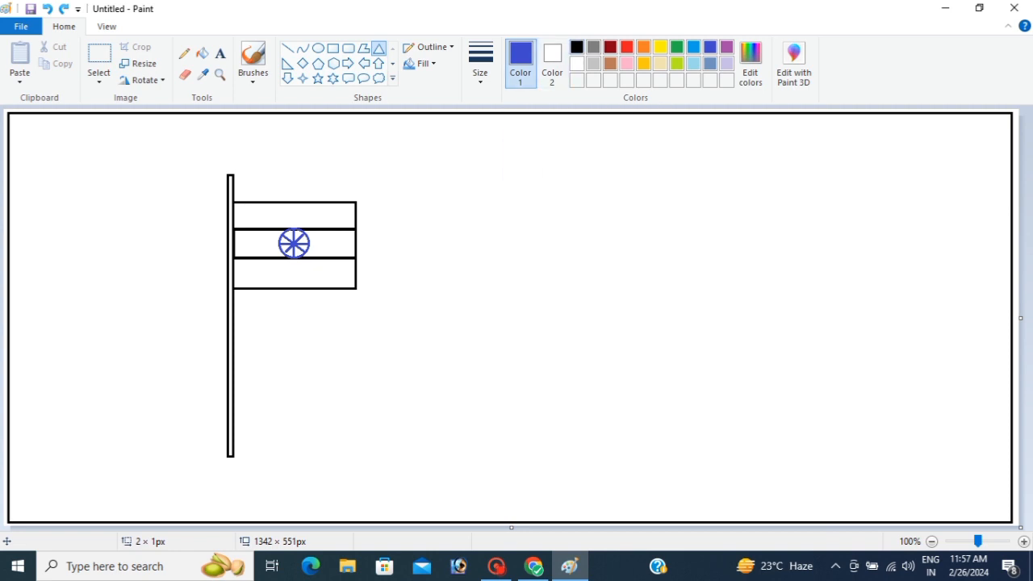
left_click(576, 46)
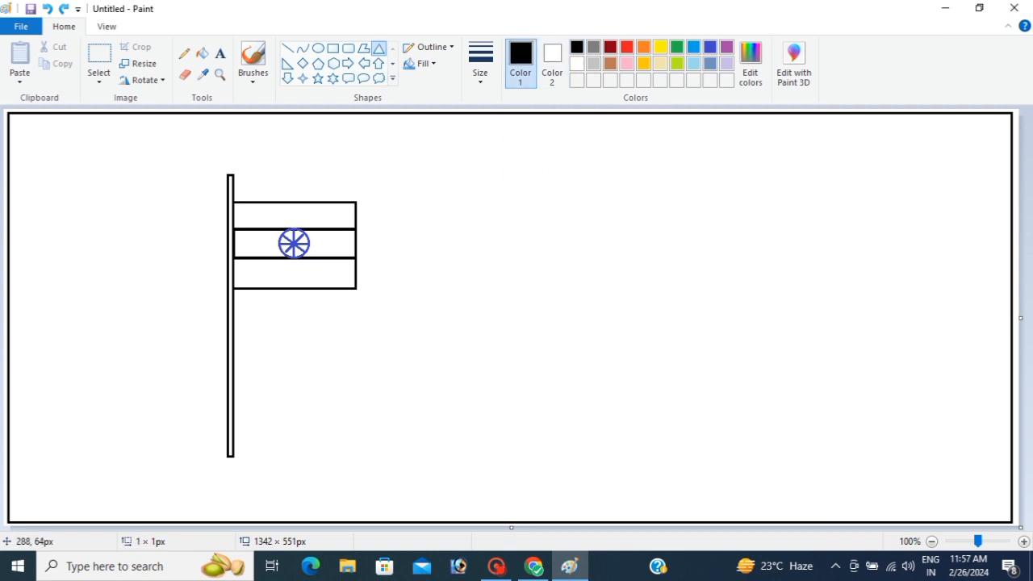
left_click_drag(223, 158, 233, 174)
key("Right")
key("Right")
key("Right")
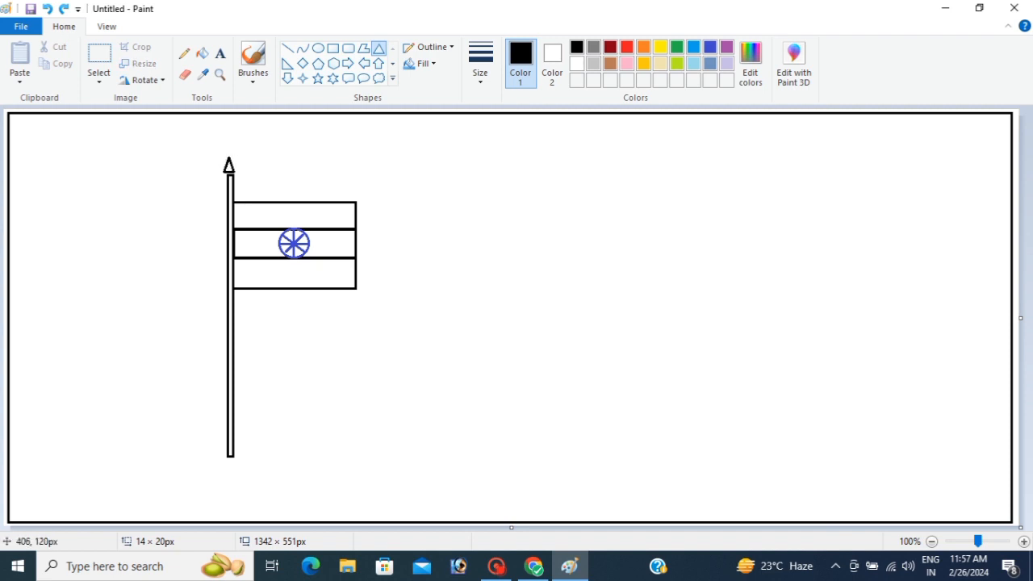
key("Down")
key("Down")
key("Down")
key("Left")
key("Left")
key("Left")
key("Left")
key("Down")
key("Down")
key("Down")
key("Down")
key("Down")
key("Down")
key("Escape")
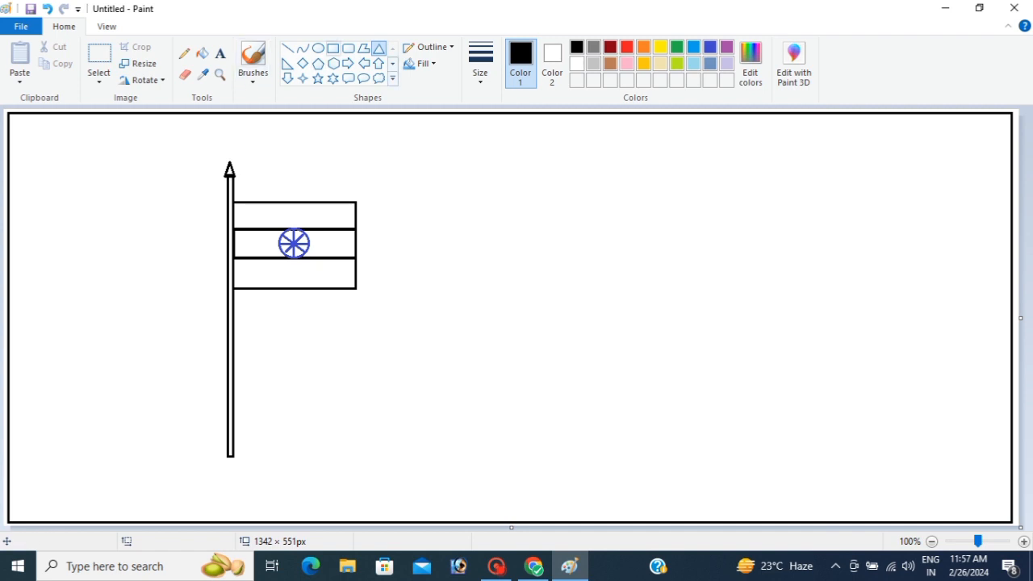
Step: Draw a black rectangle about 89 × 32 px at the foot of the flagpole as the top block of the base
left_click(332, 48)
left_click_drag(197, 452, 249, 468)
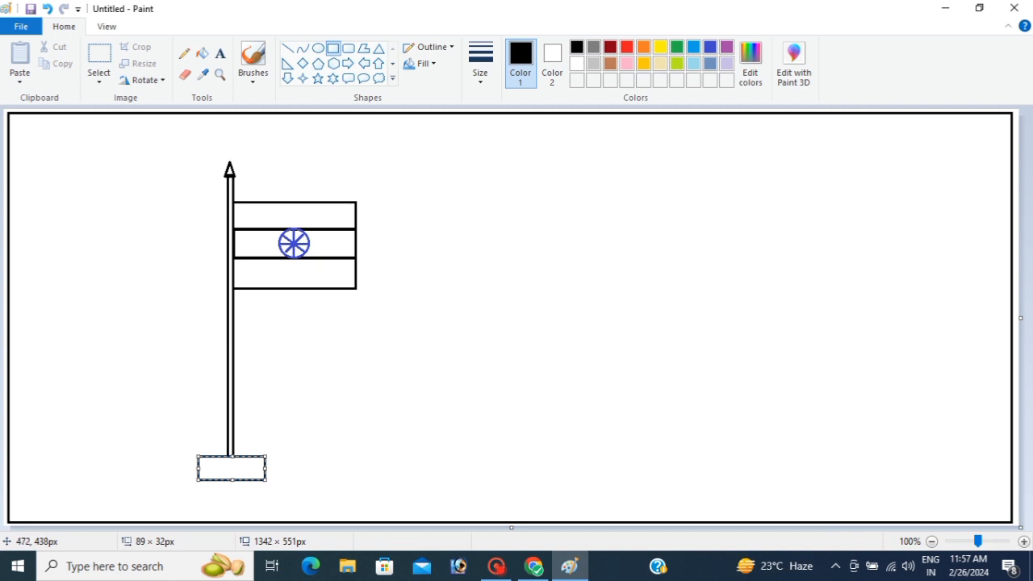
left_click(362, 441)
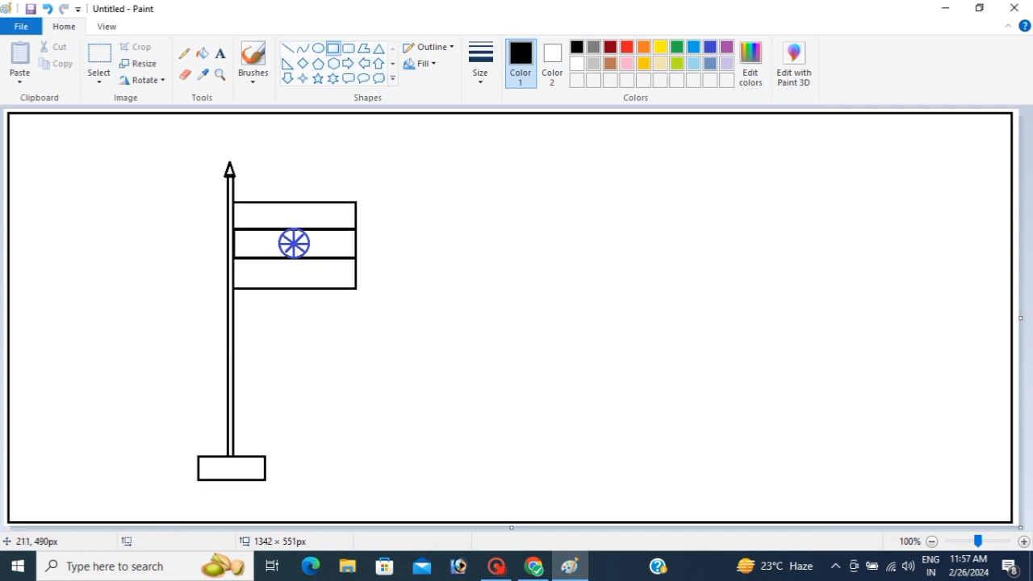
Step: Draw two wider base steps below the top block, about 188 × 31 px and 288 × 22 px, nudging the first to centre it under the pole
mouse_move(153, 481)
left_mouse_down()
mouse_move(309, 500)
mouse_move(296, 504)
left_mouse_up()
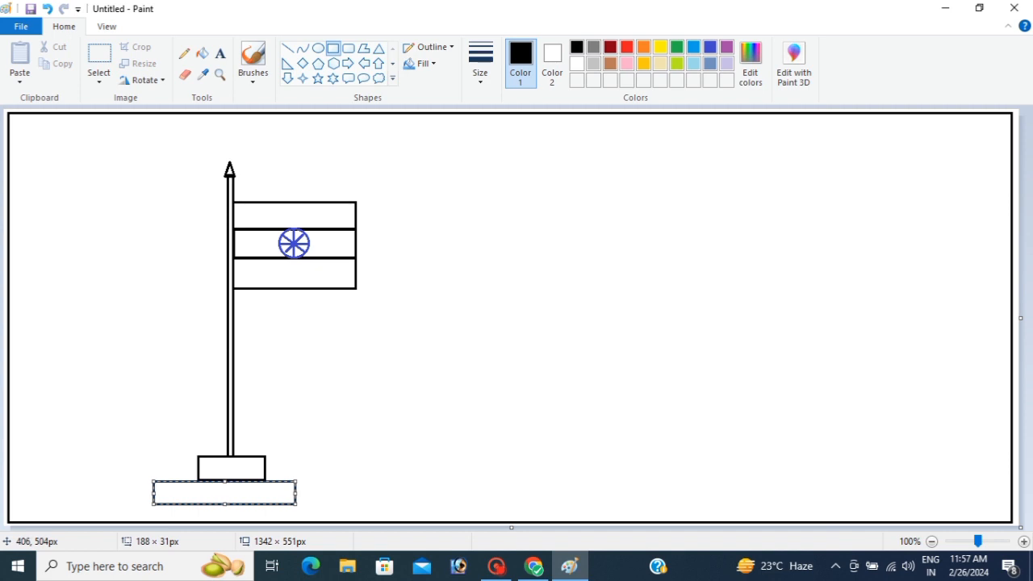
key("Right")
key("Right")
key("Right")
key("Right")
key("Right")
key("Right")
key("Right")
key("Right")
key("Right")
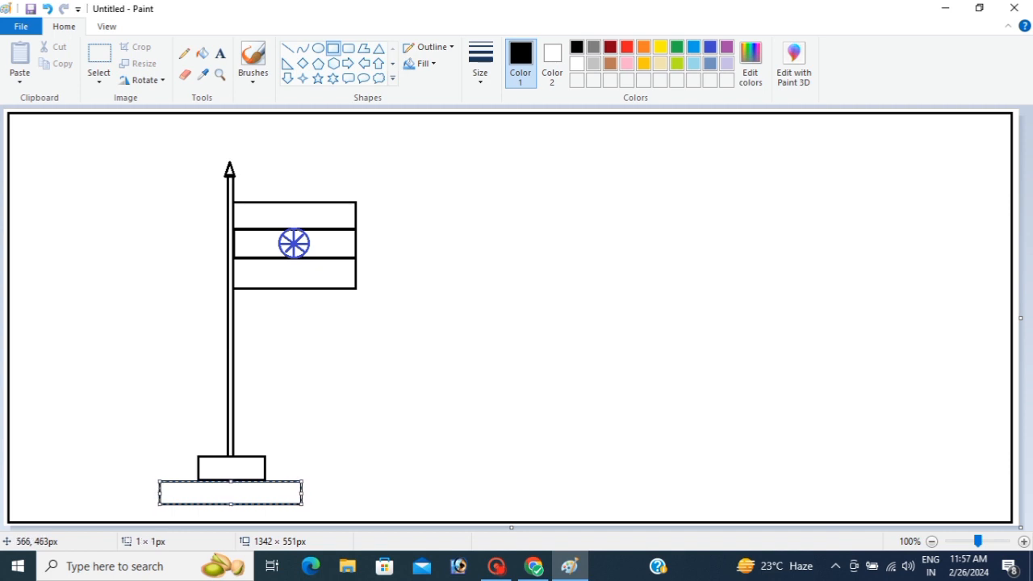
left_click(436, 464)
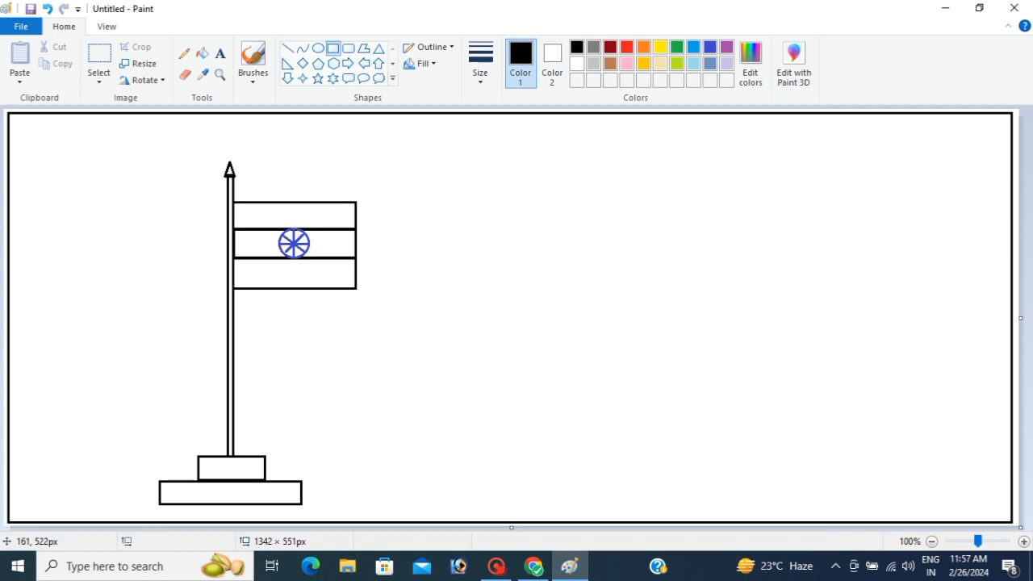
left_click_drag(124, 504, 343, 519)
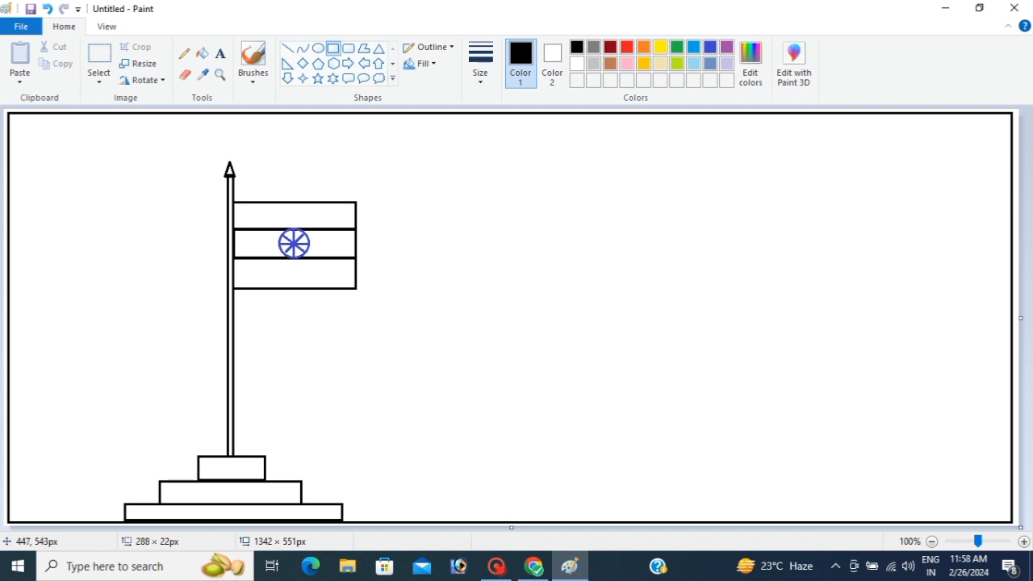
left_click(467, 471)
Step: Fill the flag's top stripe with orange
left_click(201, 53)
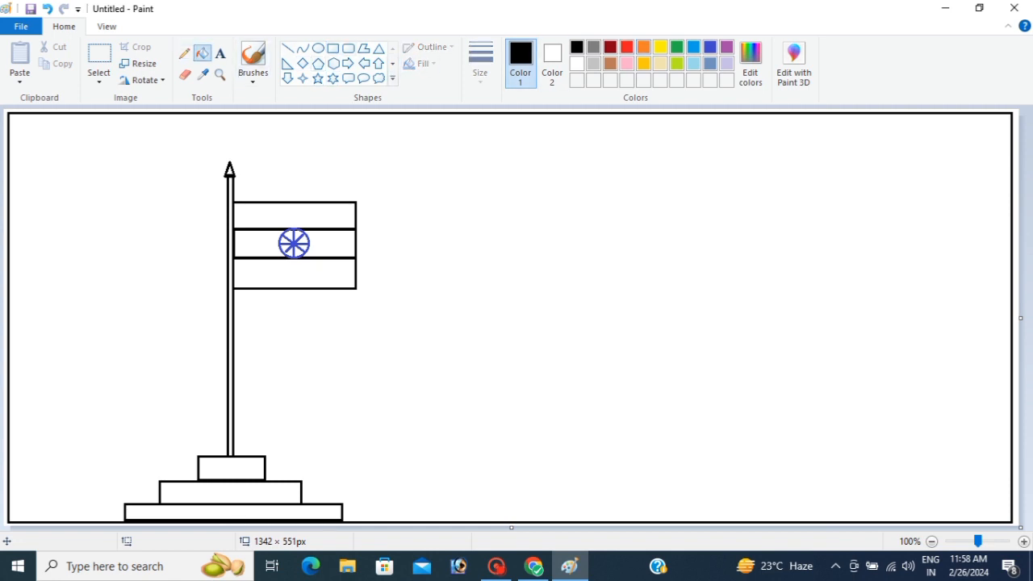
left_click(643, 47)
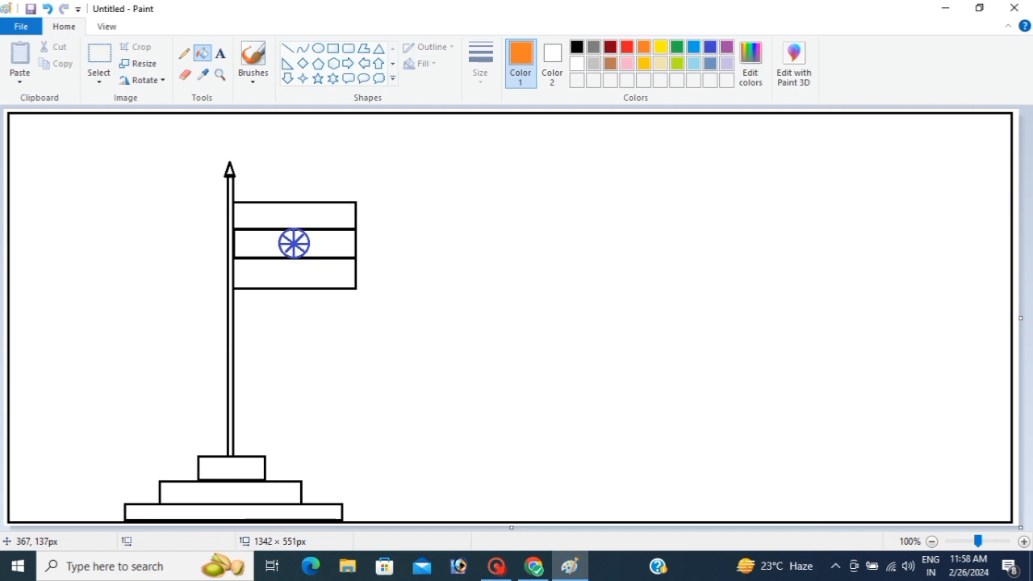
left_click(305, 224)
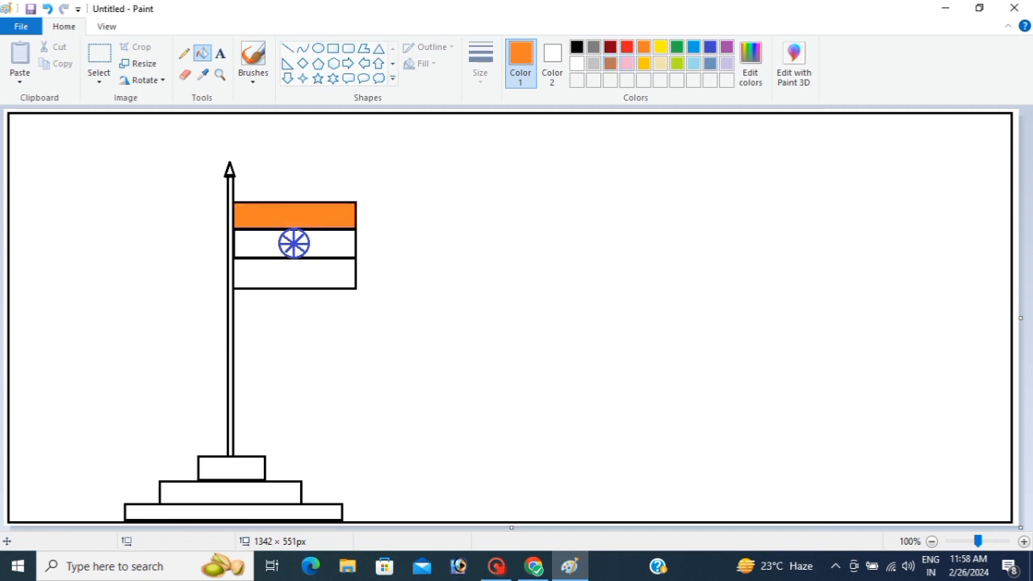
Step: Fill the flag's bottom stripe and the lowest base step with green, and the top block of the base with orange
left_click(676, 47)
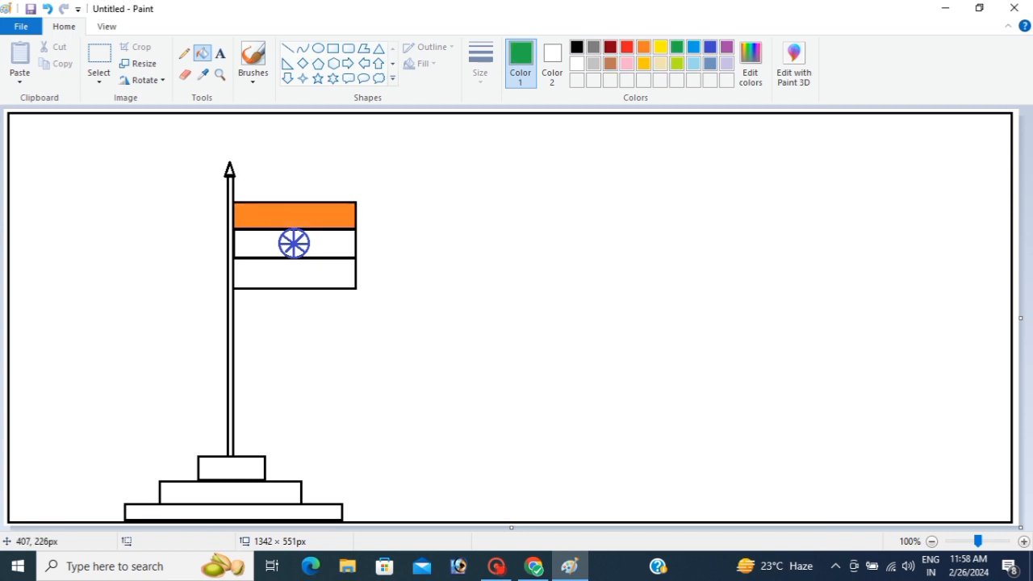
left_click(294, 273)
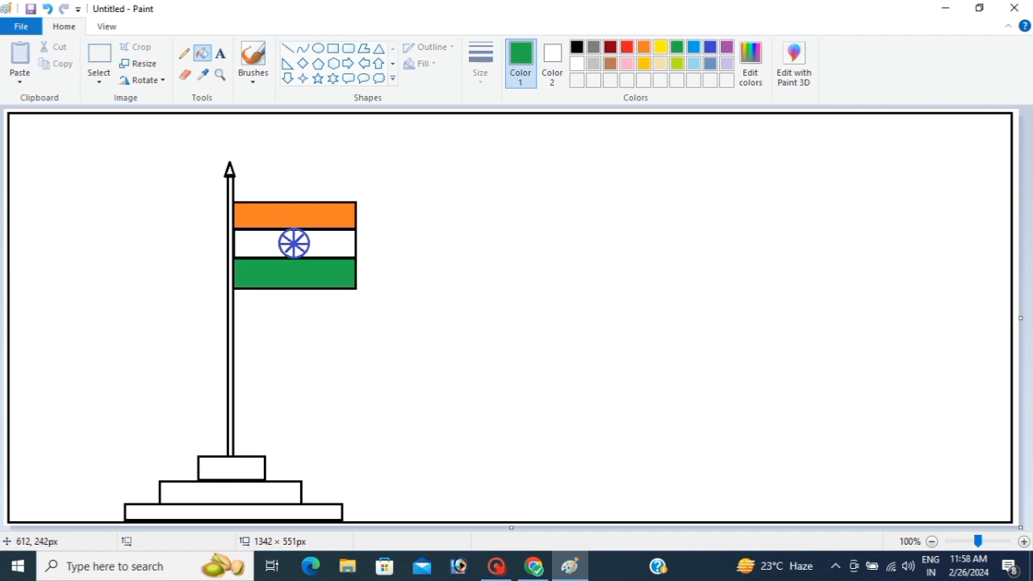
left_click(242, 512)
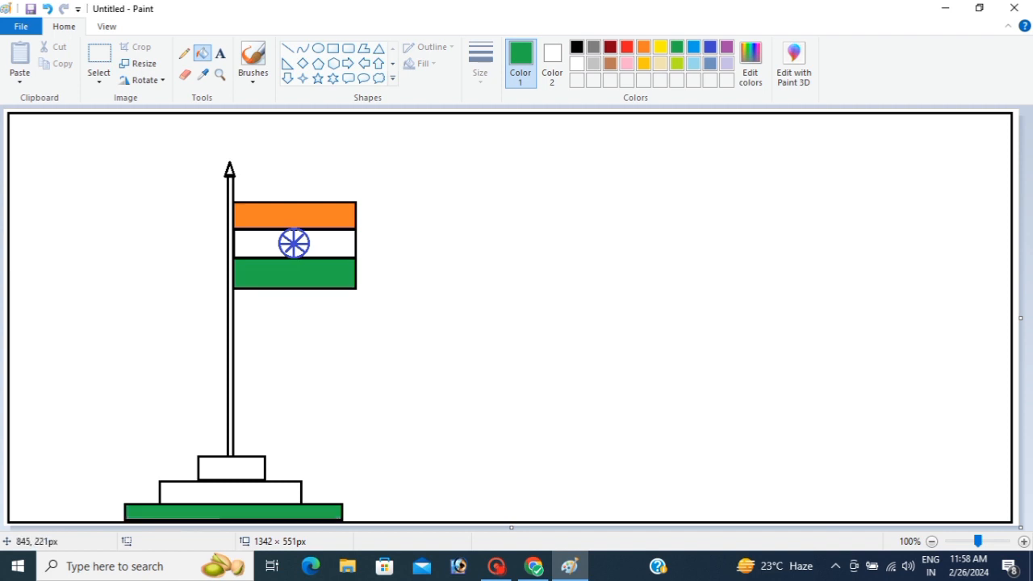
left_click(643, 47)
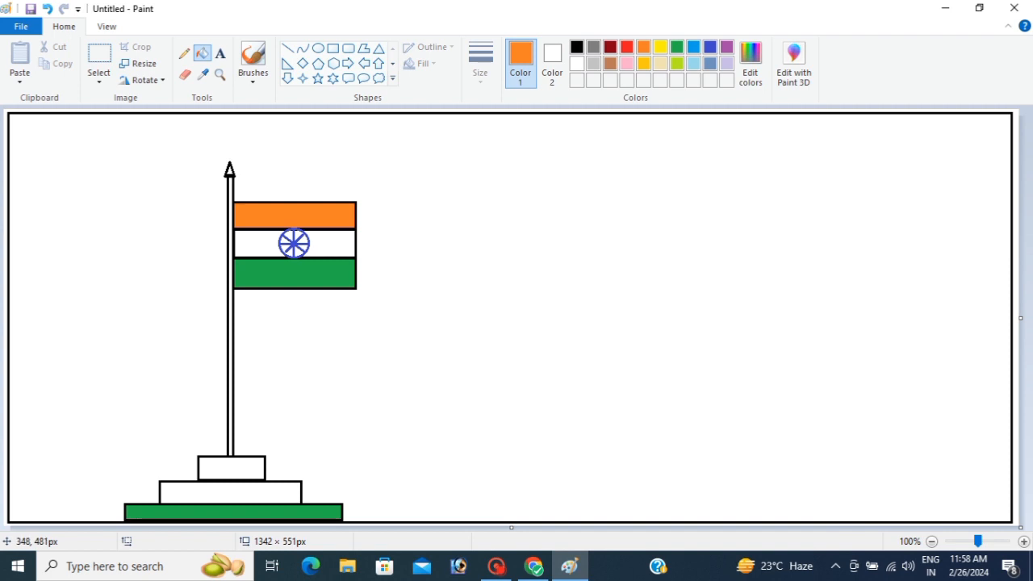
left_click(255, 470)
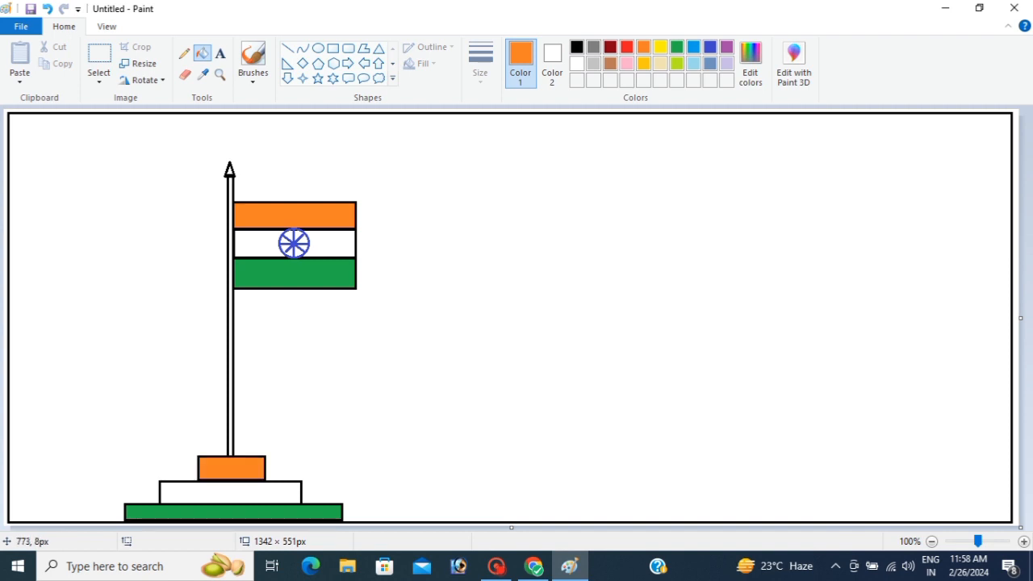
Step: Fill the flagpole and the small triangle at its top end with dark grey
left_click(592, 47)
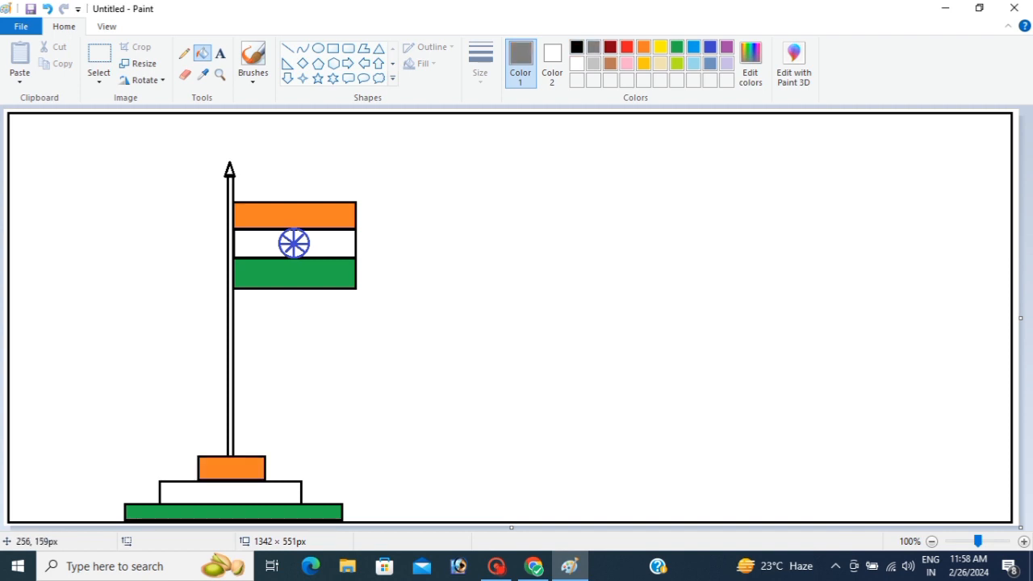
left_click(231, 261)
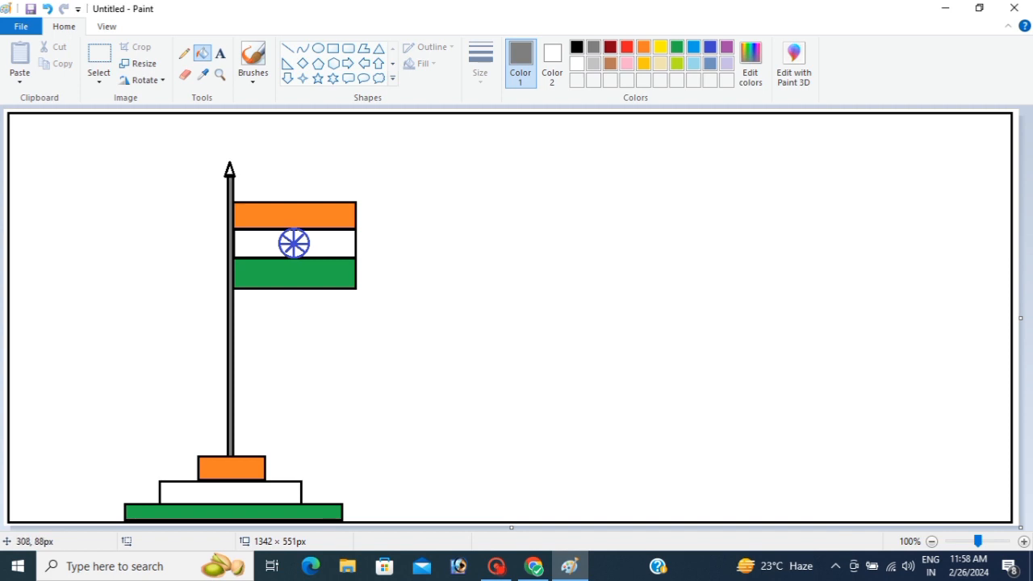
left_click(229, 171)
left_click(496, 566)
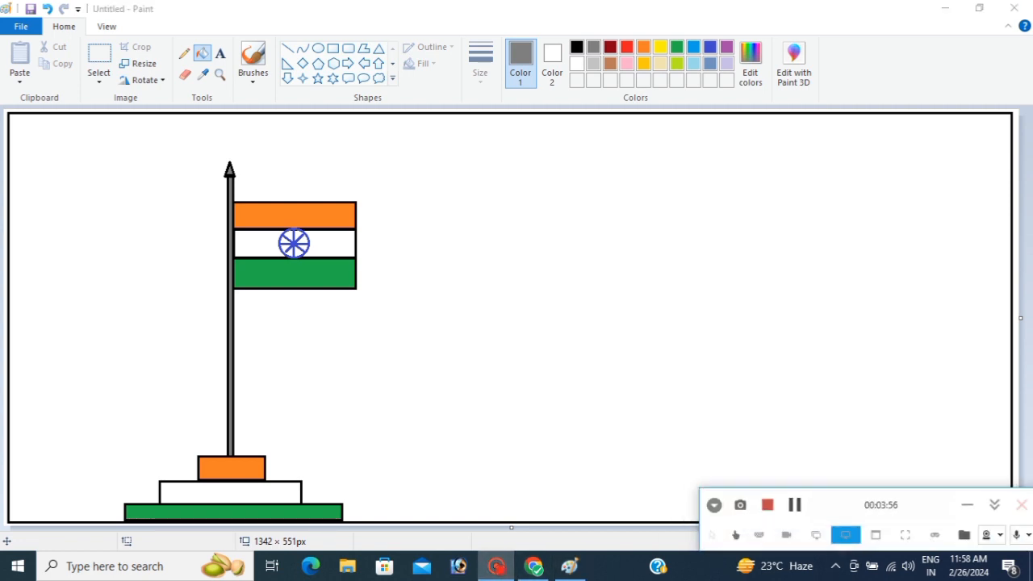